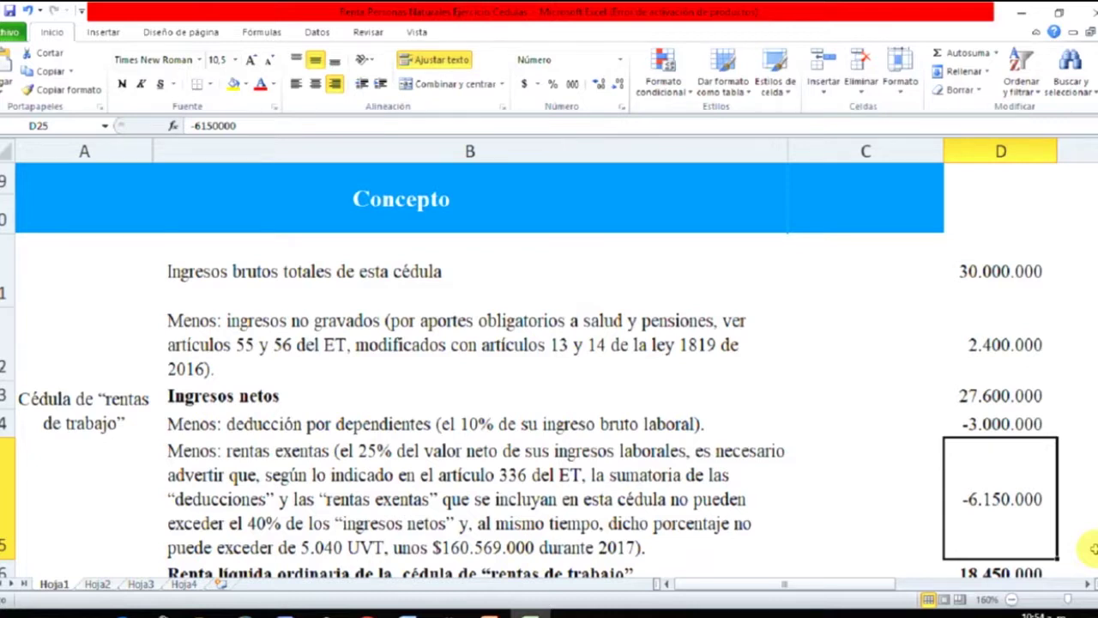
# - Review the ordinary net income of the “rentas de trabajo” cédula and each row of the pensions cédula through its net income
pyautogui.press('Down')
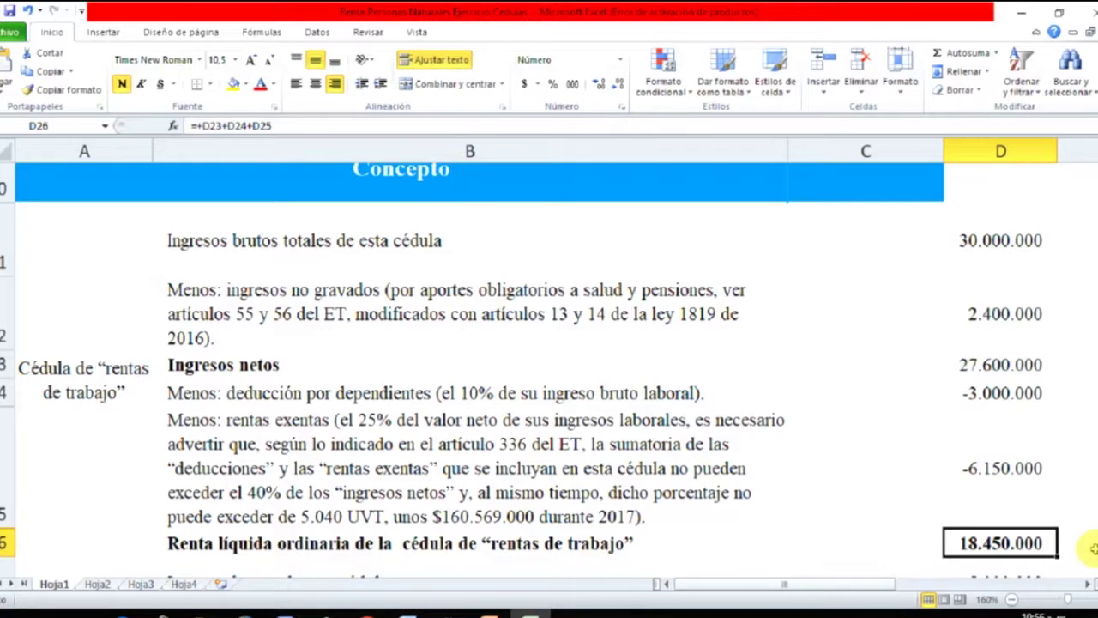
pyautogui.press('Down')
pyautogui.press('Down')
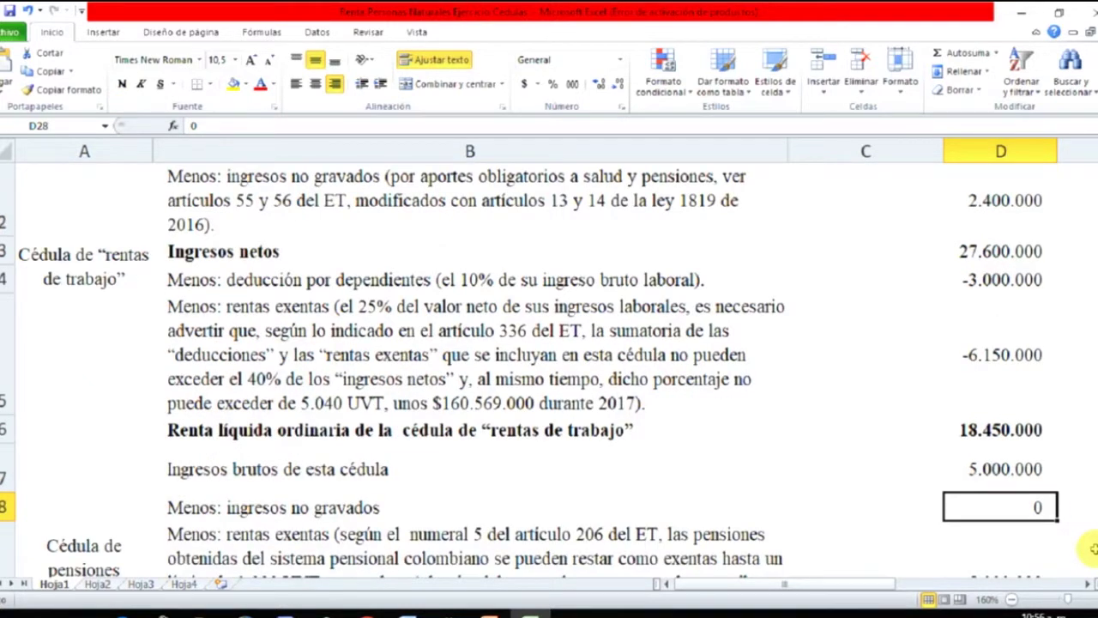
pyautogui.press('Down')
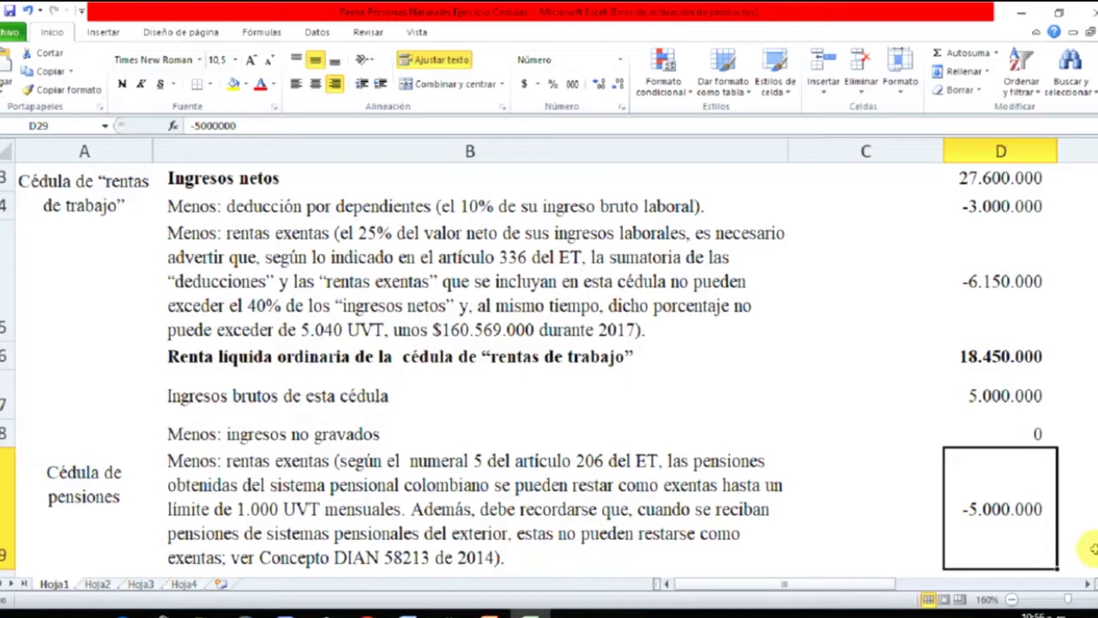
pyautogui.press('Return')
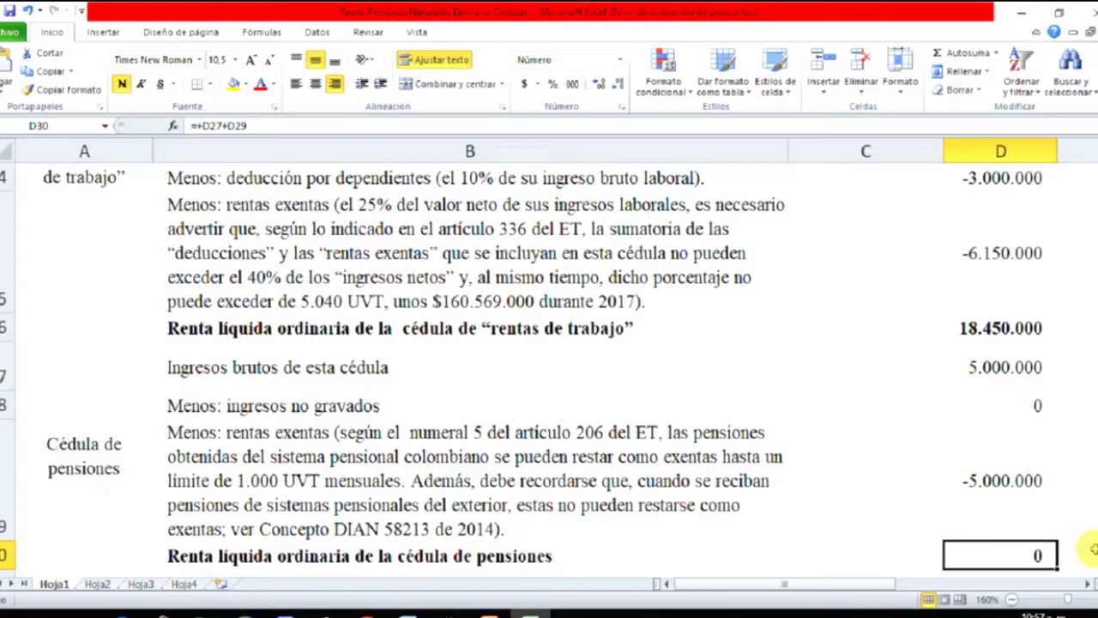
# - Examine the “rentas de capital” cédula from gross rental income through costs and deductions to its ordinary net income formula
pyautogui.press('Down')
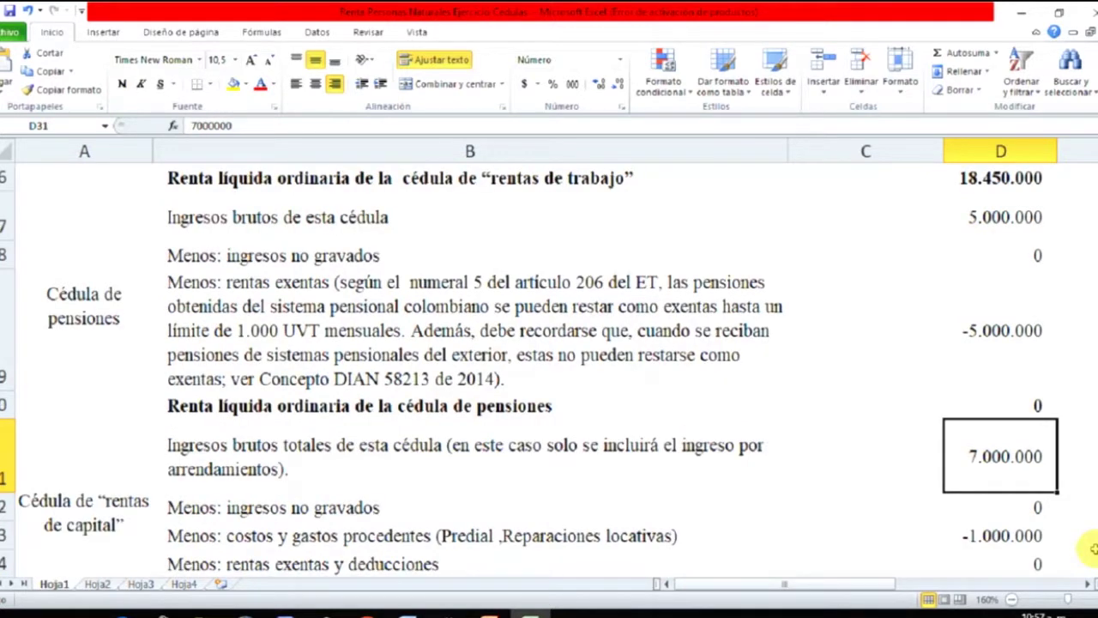
pyautogui.press('Down')
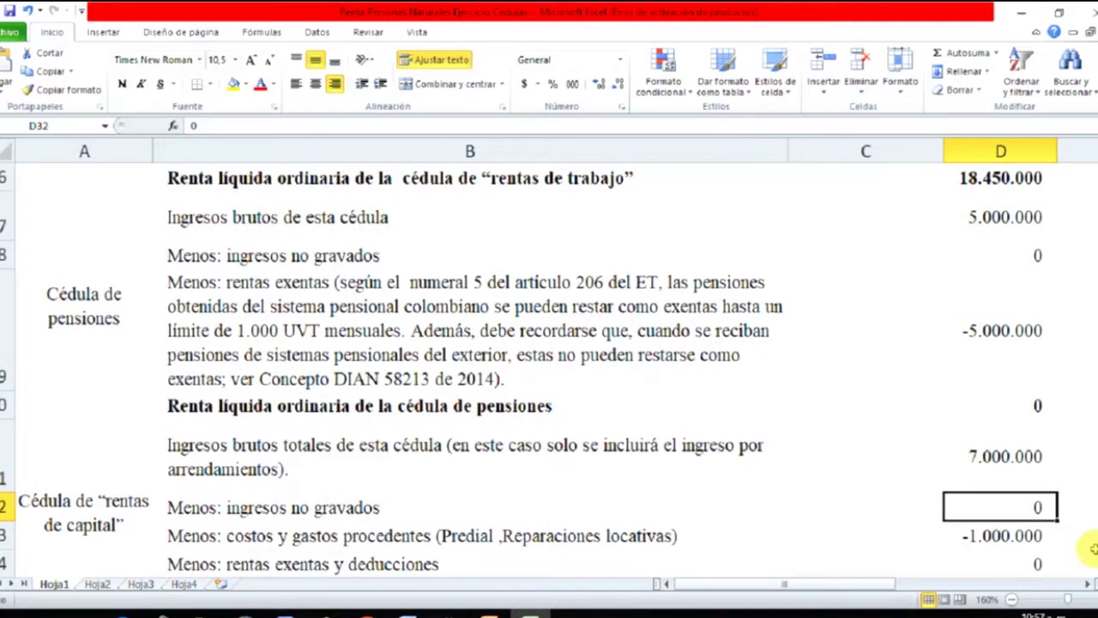
pyautogui.press('Down')
pyautogui.press('Down')
pyautogui.press('Down')
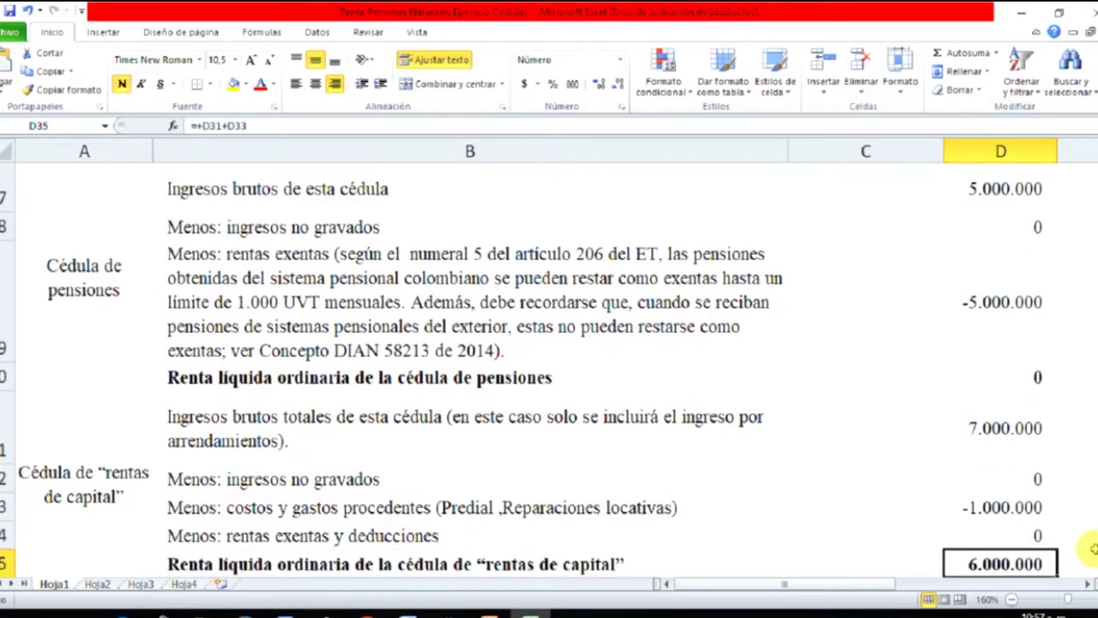
# - Examine the “rentas no laborales” cédula from gross merchandise sales income through costs and deductions to its ordinary net income
pyautogui.press('Down')
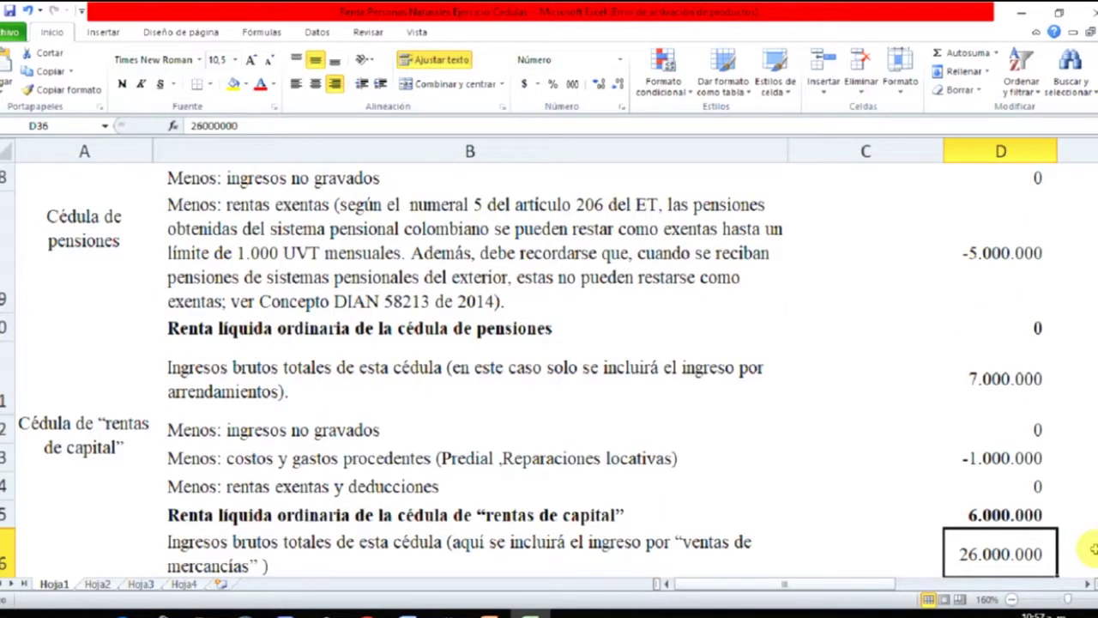
pyautogui.press('Down')
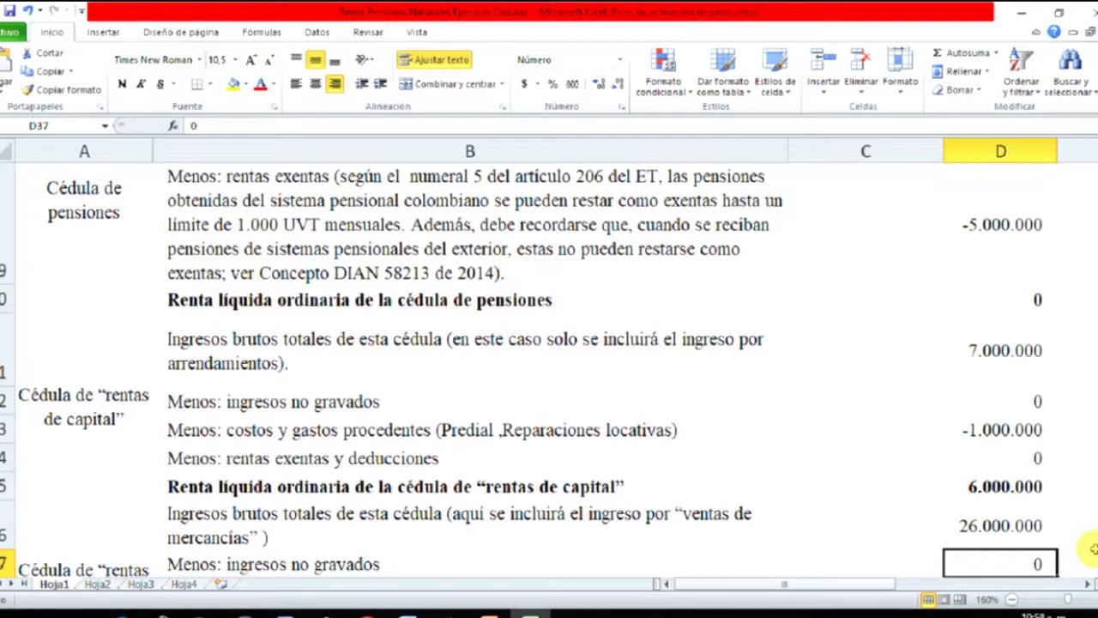
pyautogui.press('Return')
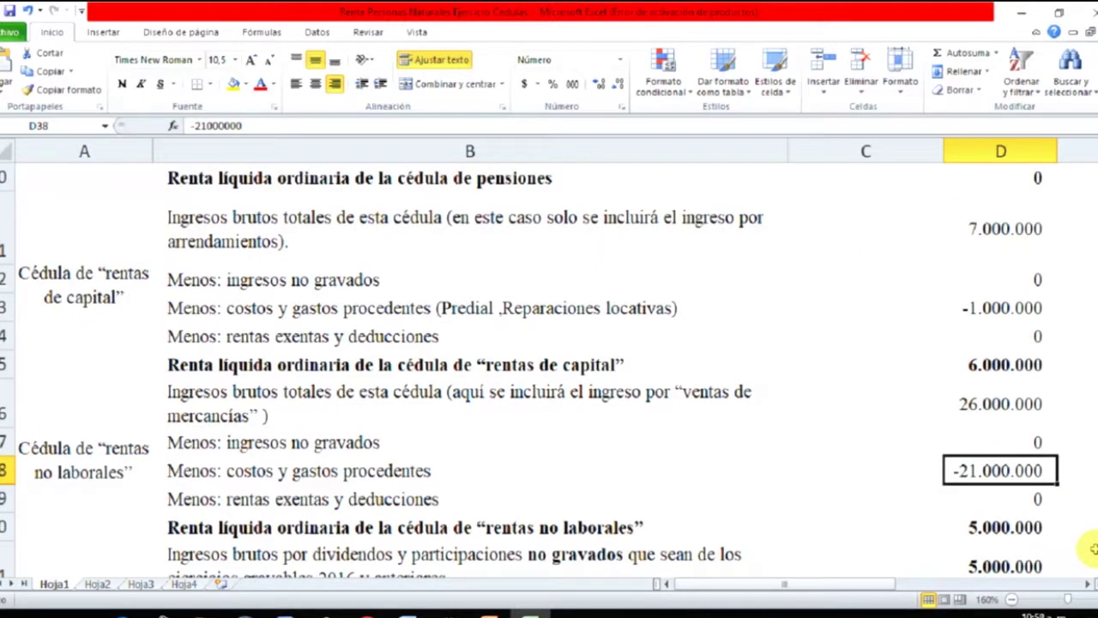
pyautogui.press('Down')
pyautogui.press('Down')
# - Review the dividends and participations cédula, covering 2016 and earlier, 2017 onward, and the total net income formula
pyautogui.press('Down')
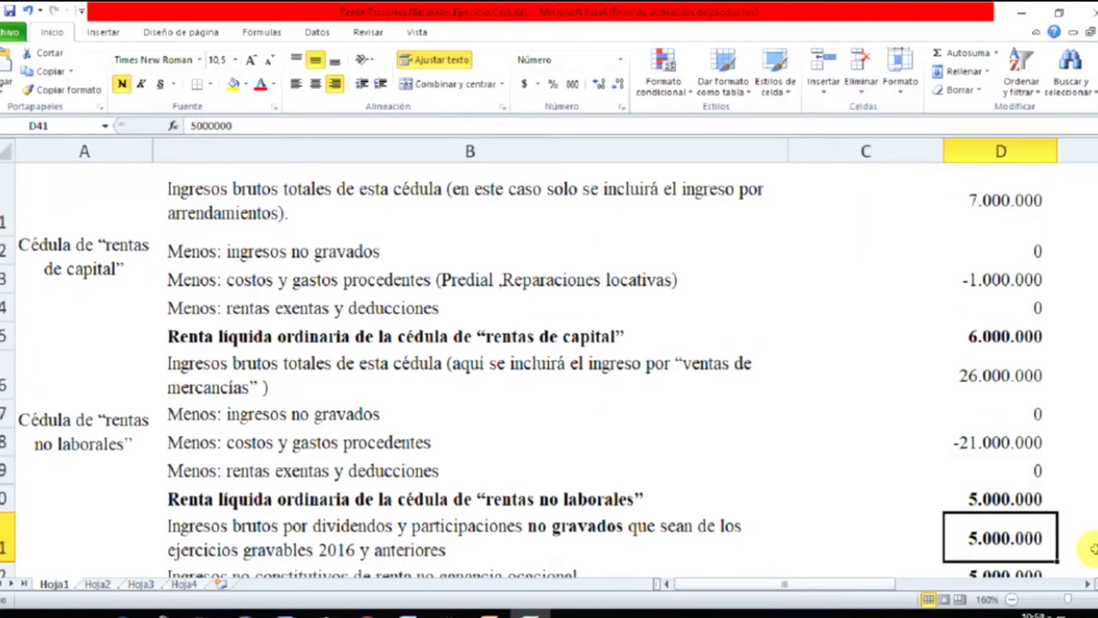
pyautogui.press('Down')
pyautogui.press('Down')
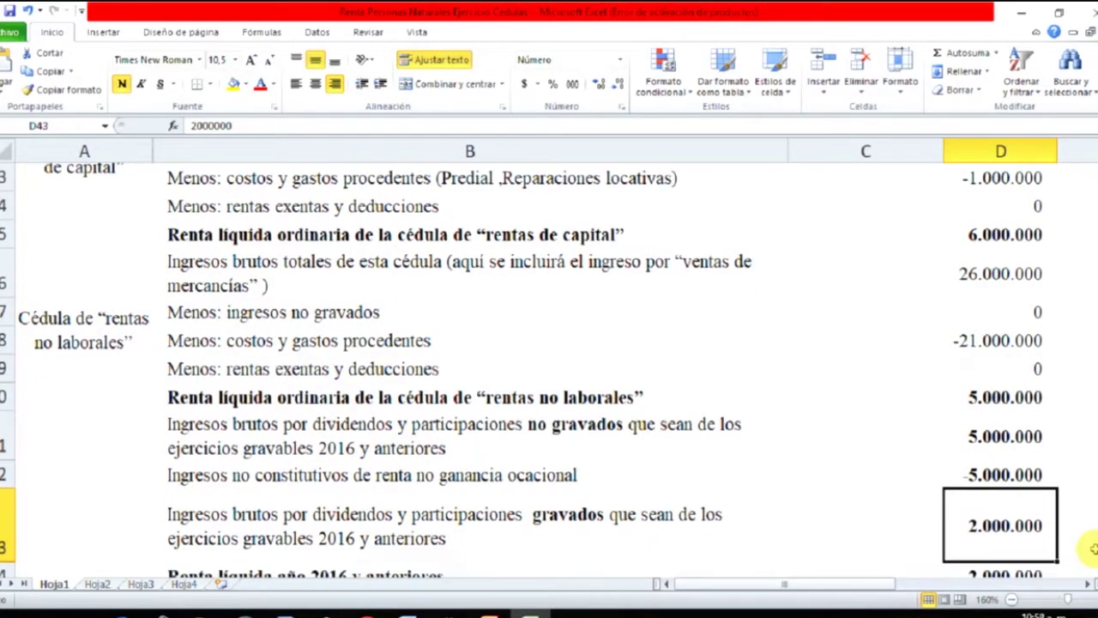
pyautogui.press('Down')
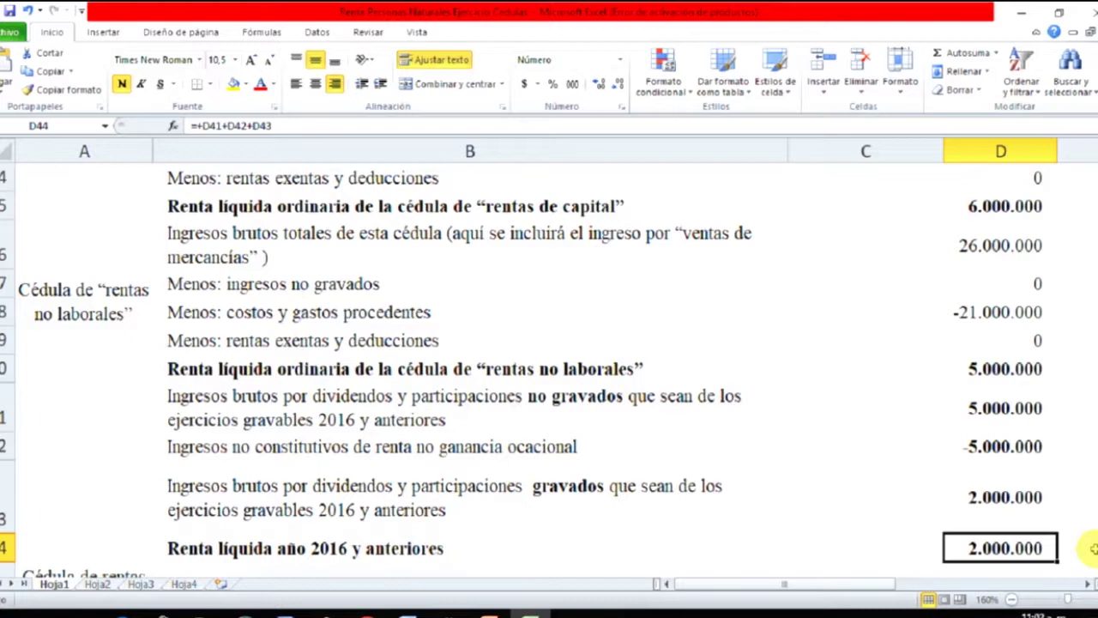
pyautogui.press('Down')
pyautogui.press('Down')
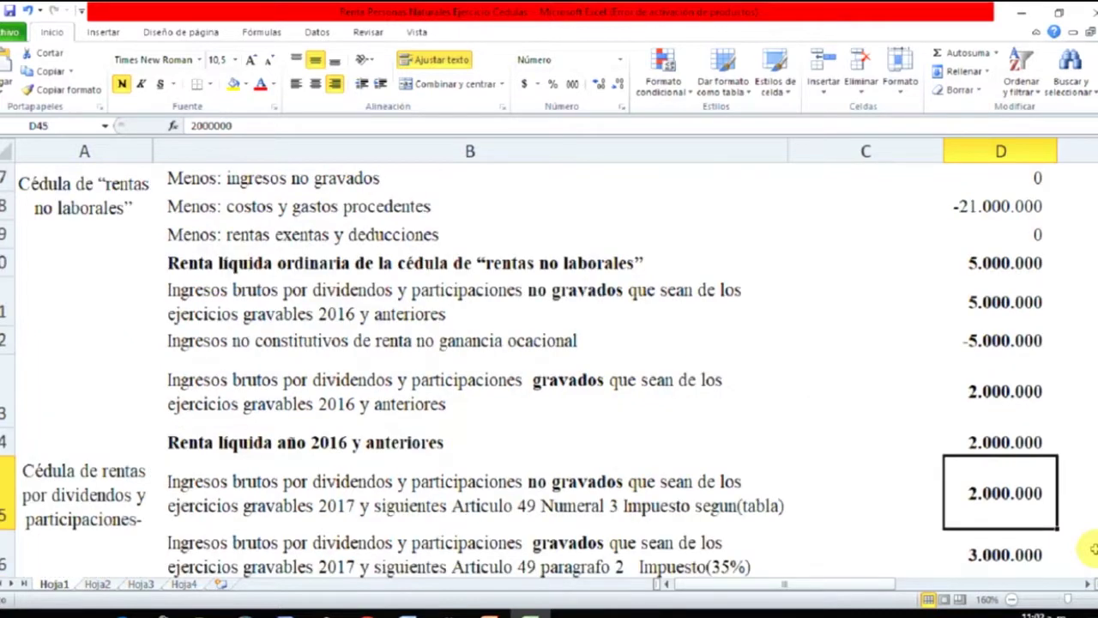
pyautogui.press('Down')
pyautogui.press('Down')
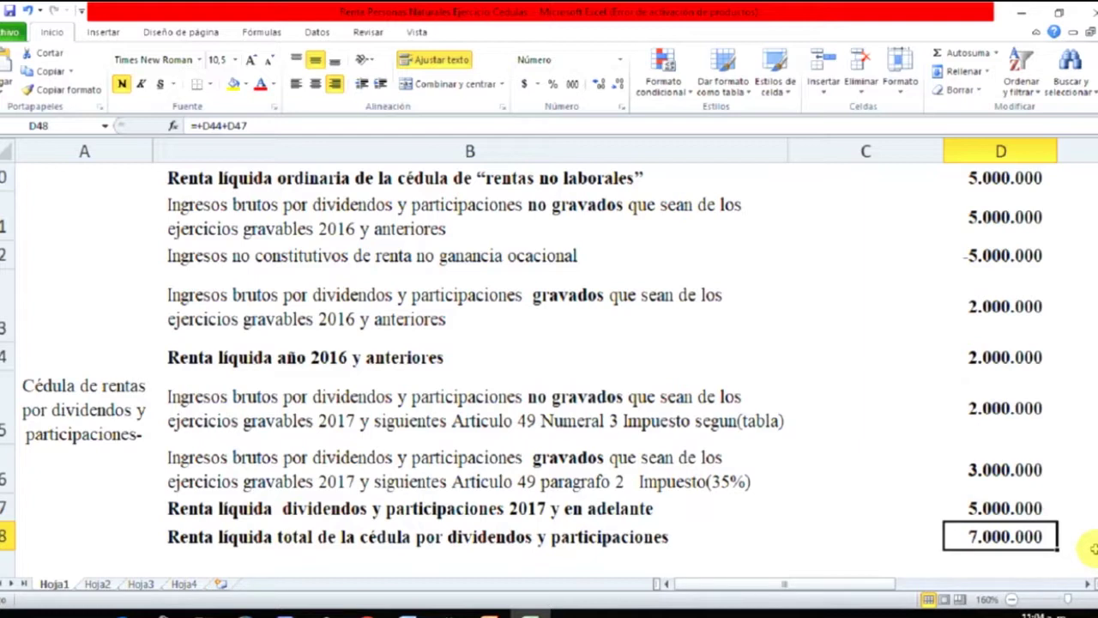
# - Look over the final taxable income section, then return to the total net income of the dividends cédula in D48
pyautogui.press('Down')
pyautogui.press('Down')
pyautogui.press('Down')
pyautogui.press('Down')
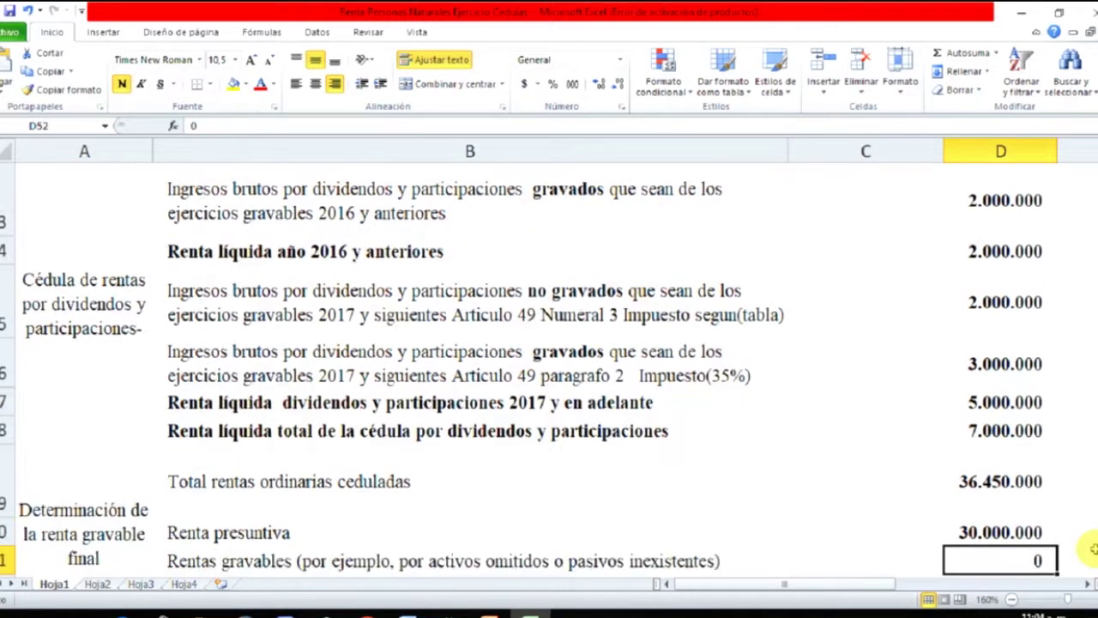
pyautogui.press('Up')
pyautogui.press('Up')
pyautogui.press('Up')
pyautogui.press('Up')
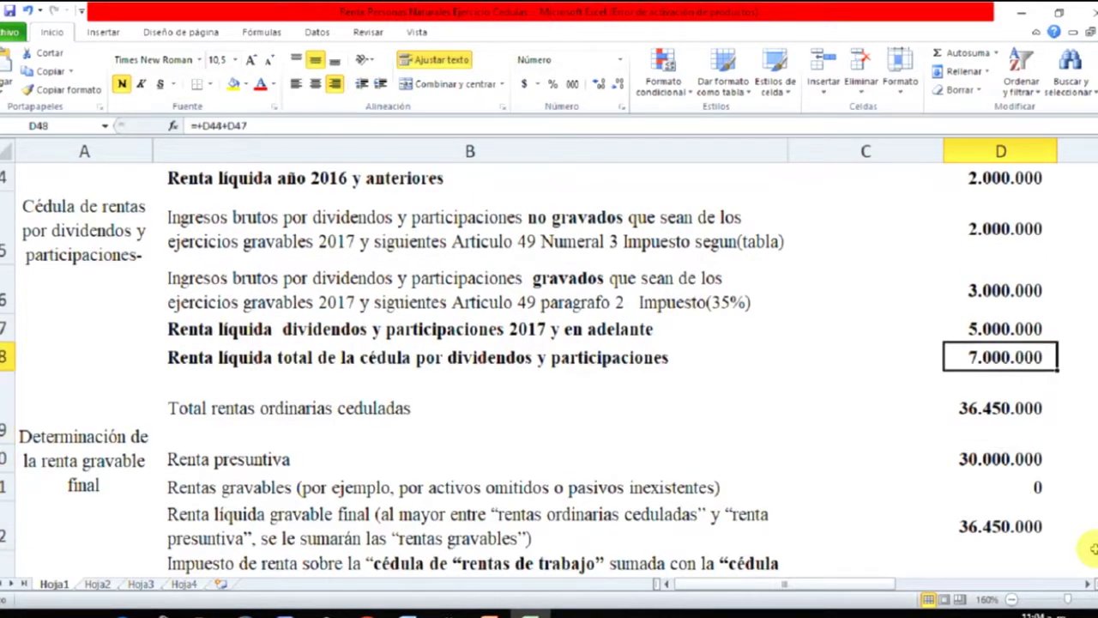
# - Look through the final taxable income rows and the basic income tax rows for work, pension, capital, non-labour and dividend income
pyautogui.press('Down')
pyautogui.press('Down')
pyautogui.press('Down')
pyautogui.press('Down')
pyautogui.press('Down')
pyautogui.press('Down')
pyautogui.press('Down')
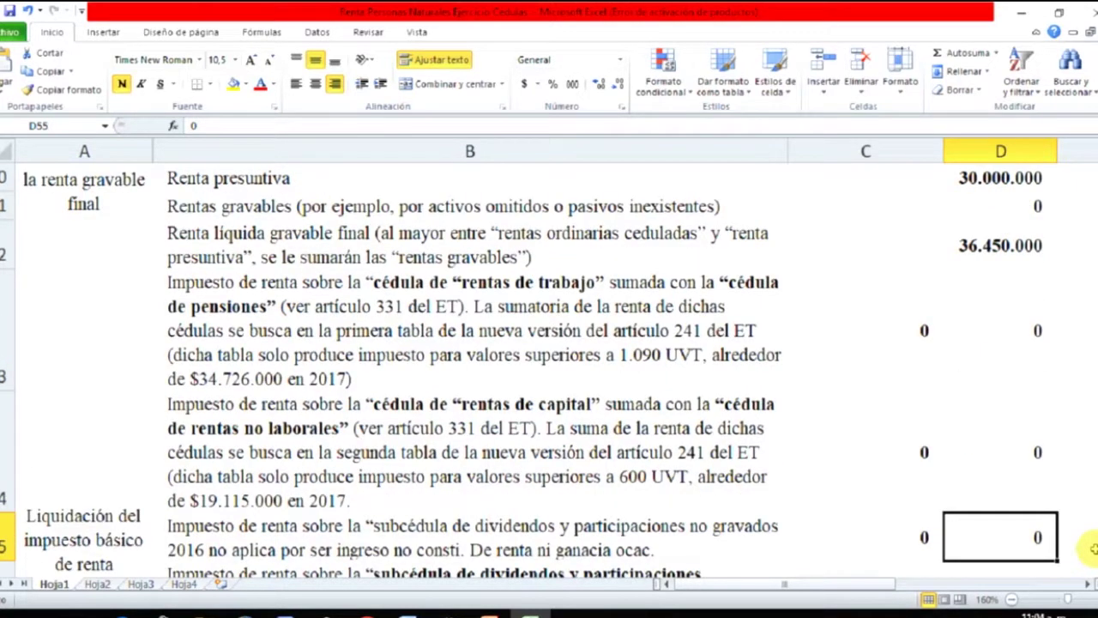
pyautogui.press('Up')
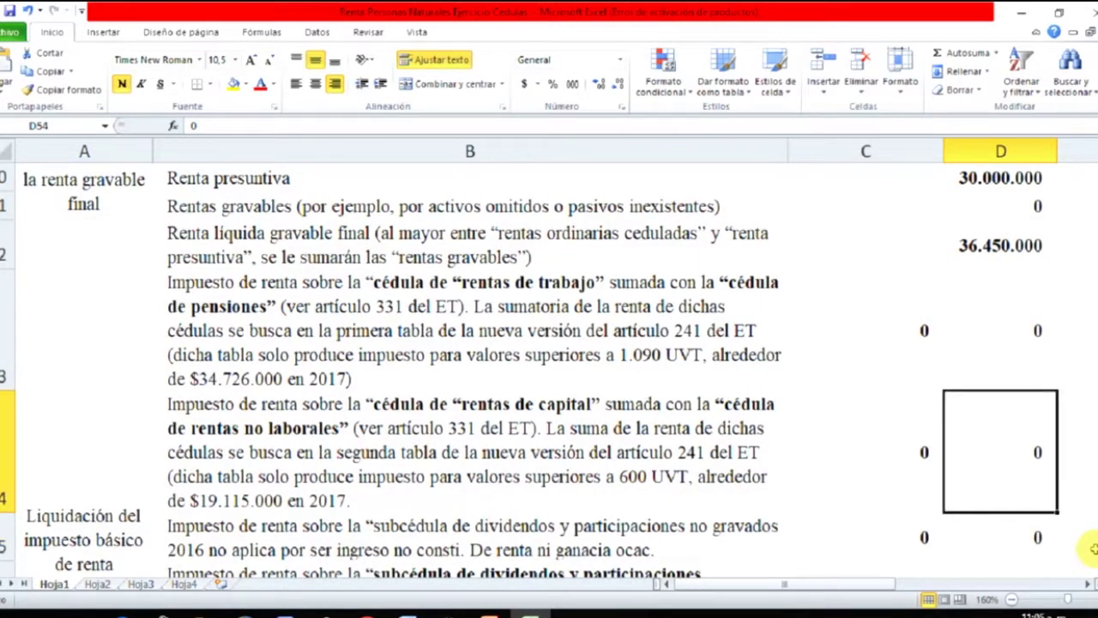
# - Inspect the total ordinary cedular income formula in D49, then the presumptive income and “Rentas gravables” rows beneath it
pyautogui.press('Up')
pyautogui.press('Up')
pyautogui.press('Up')
pyautogui.press('Up')
pyautogui.press('Up')
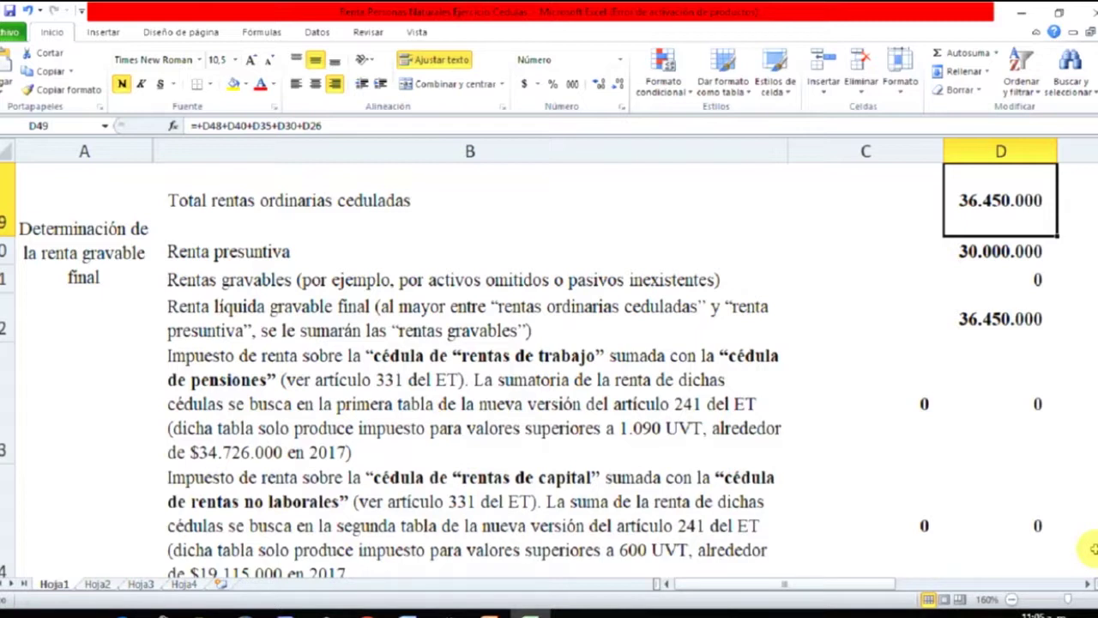
pyautogui.press('Down')
pyautogui.press('Down')
pyautogui.press('Down')
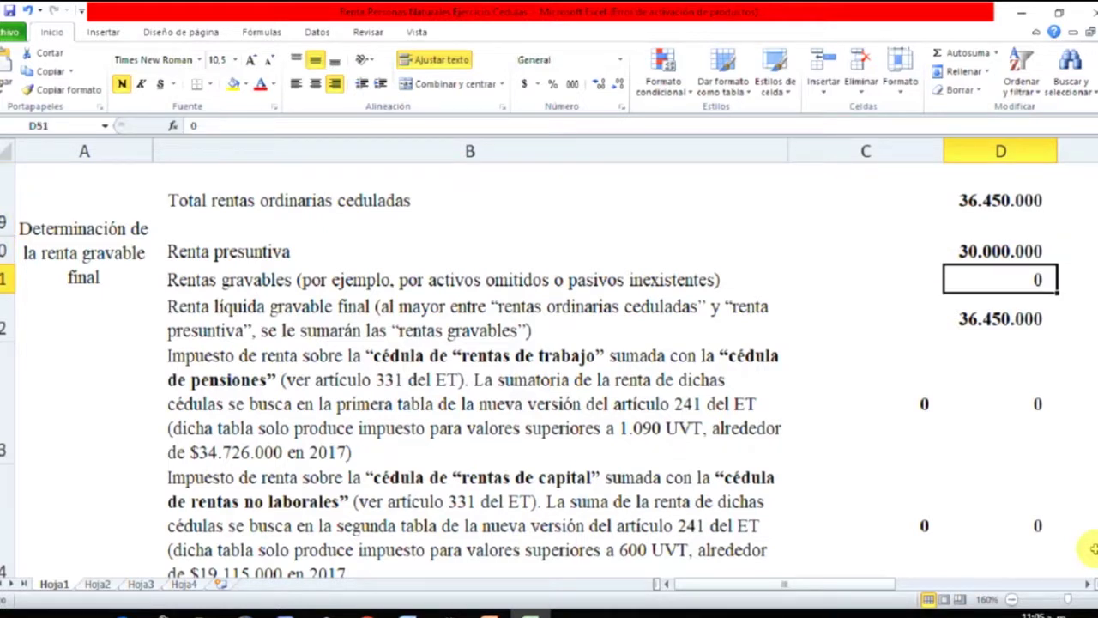